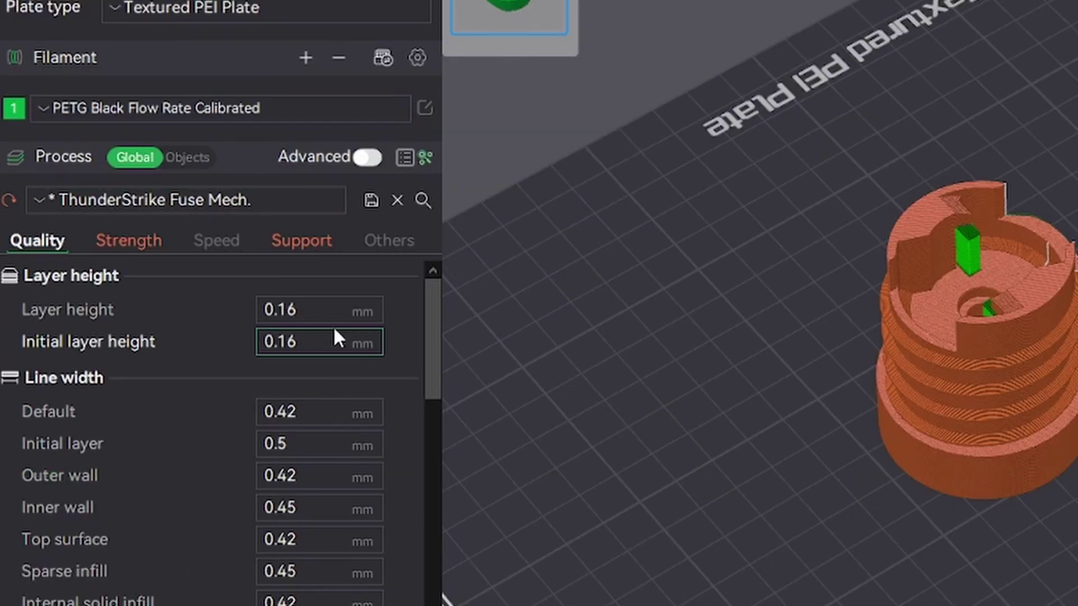
Review the Quality tab settings, leaving the layer height unchanged
{"action": "key", "text": "shift+Tab"}
{"action": "left_click", "coordinate": [406, 322]}
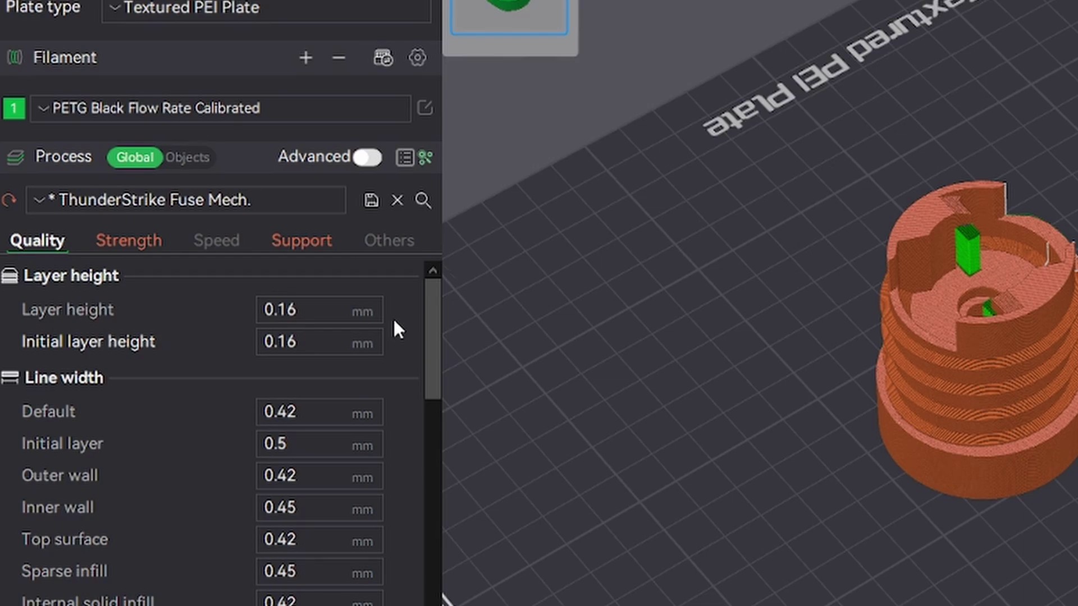
{"action": "scroll", "coordinate": [393, 318], "scroll_direction": "down", "scroll_amount": 10}
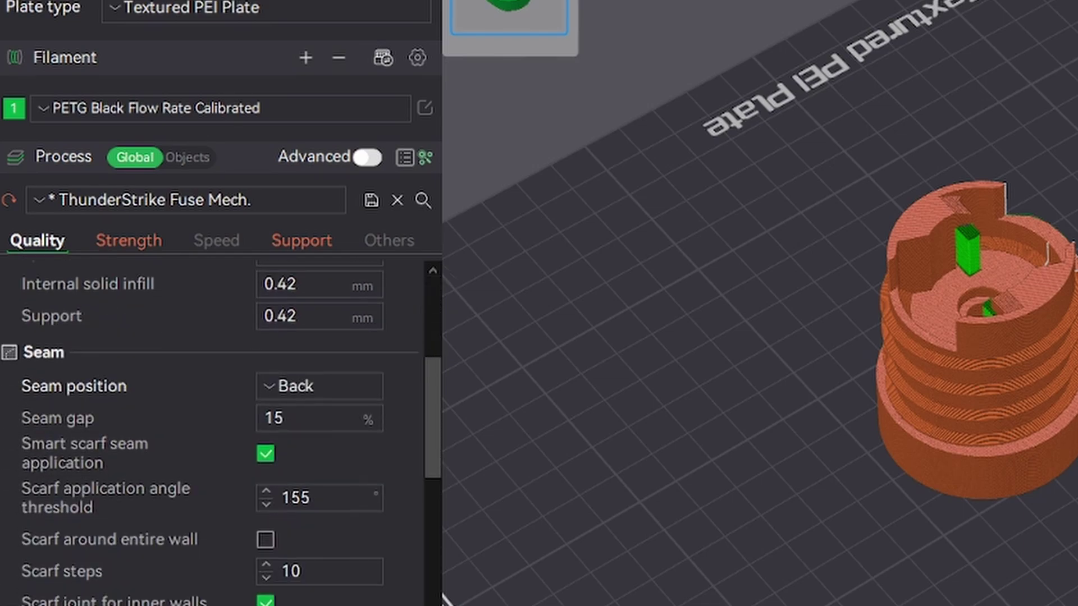
{"action": "scroll", "coordinate": [220, 435], "scroll_direction": "down", "scroll_amount": 10}
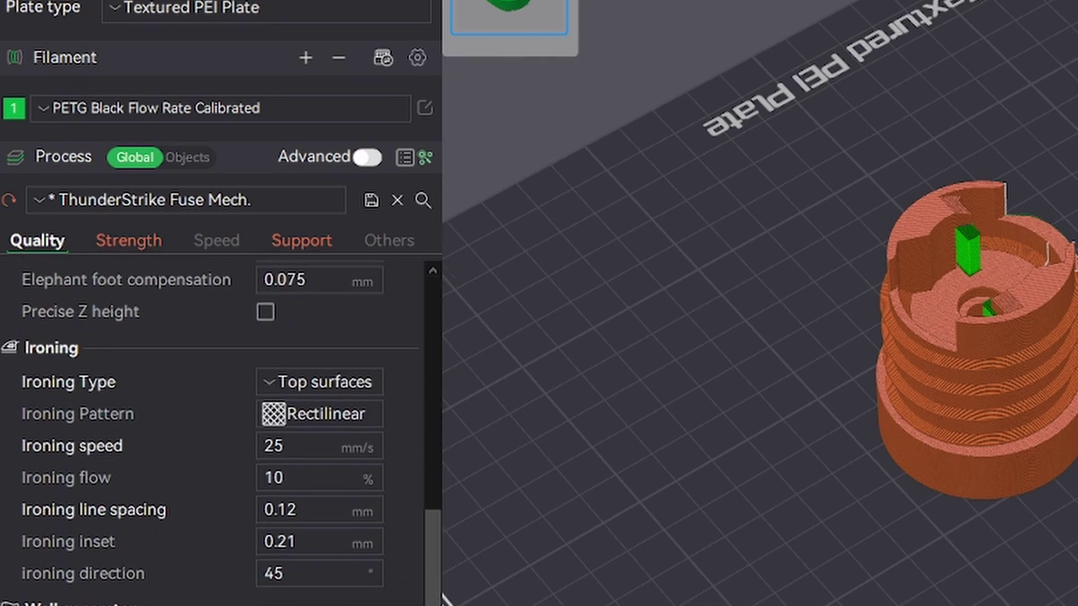
Check 10 top and 5 bottom shell layers and 45% sparse infill on the Strength tab
{"action": "left_click", "coordinate": [129, 240]}
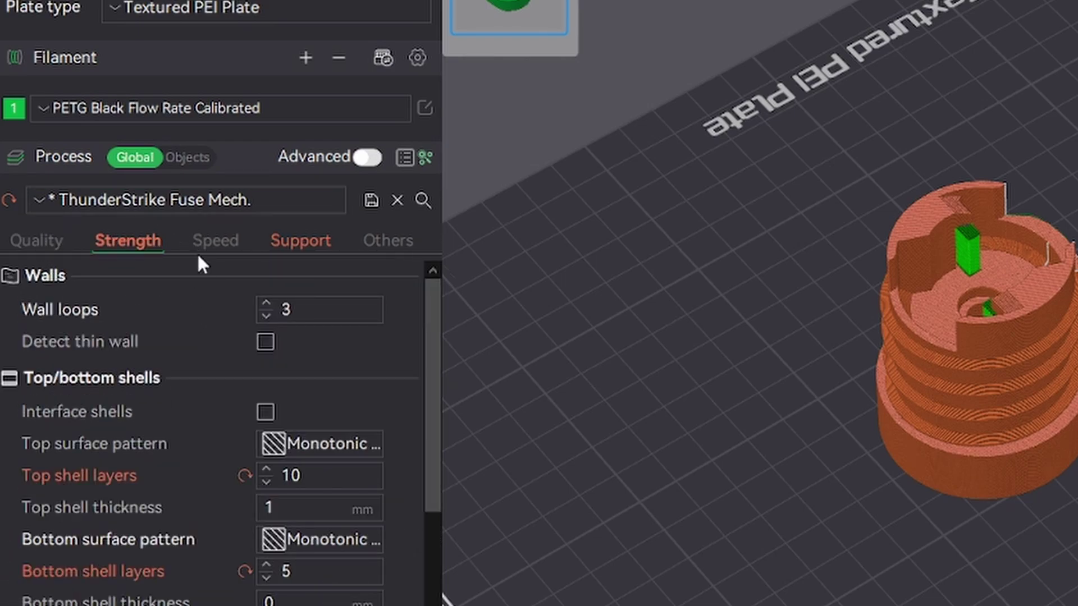
{"action": "left_click", "coordinate": [325, 475]}
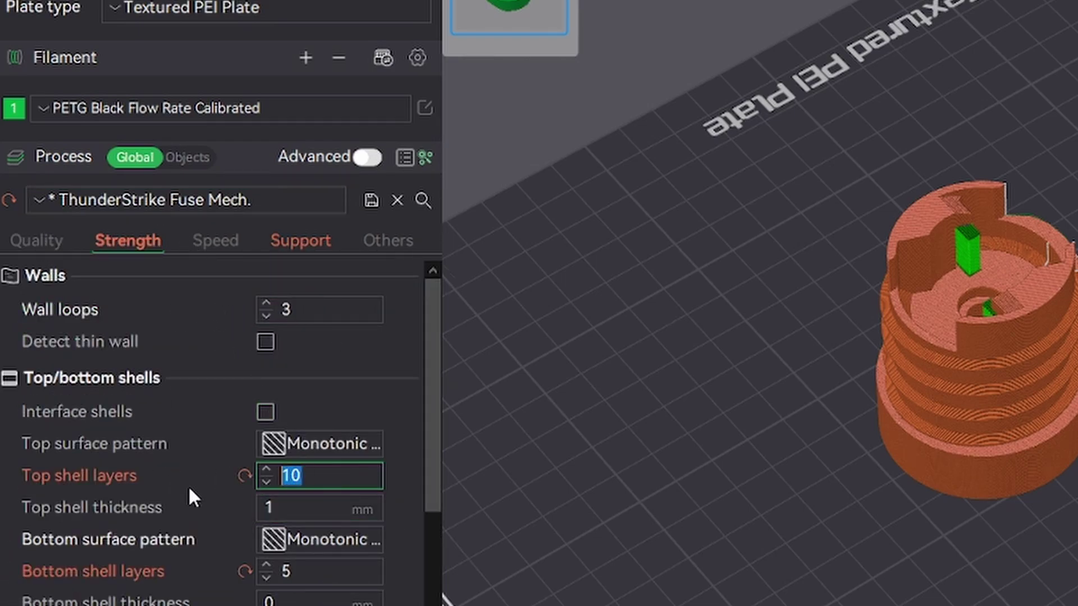
{"action": "left_click", "coordinate": [329, 571]}
{"action": "scroll", "coordinate": [399, 483], "scroll_direction": "down", "scroll_amount": 5}
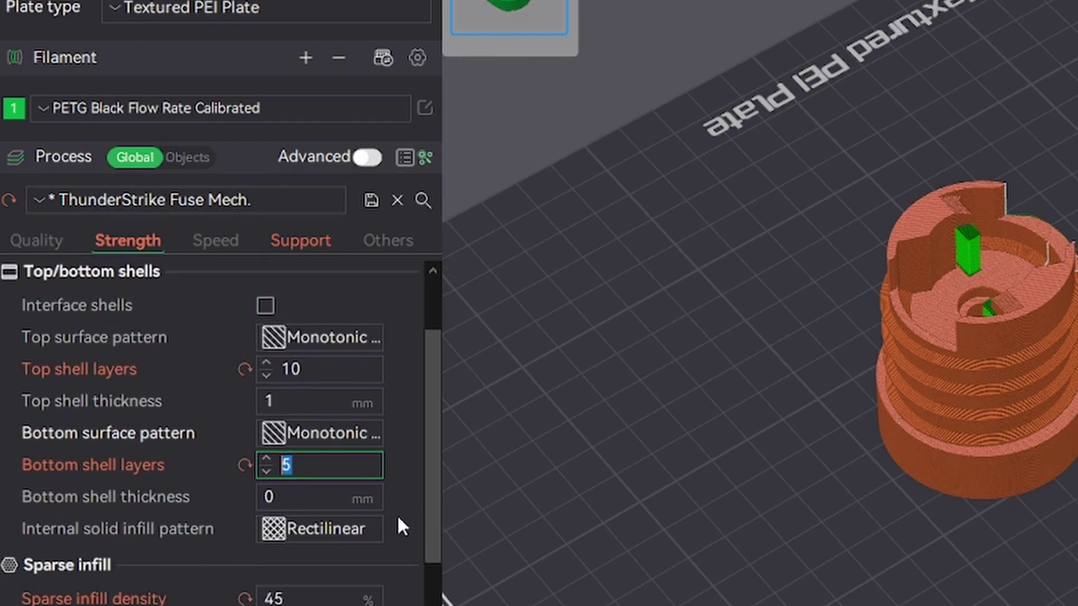
{"action": "left_click", "coordinate": [314, 514]}
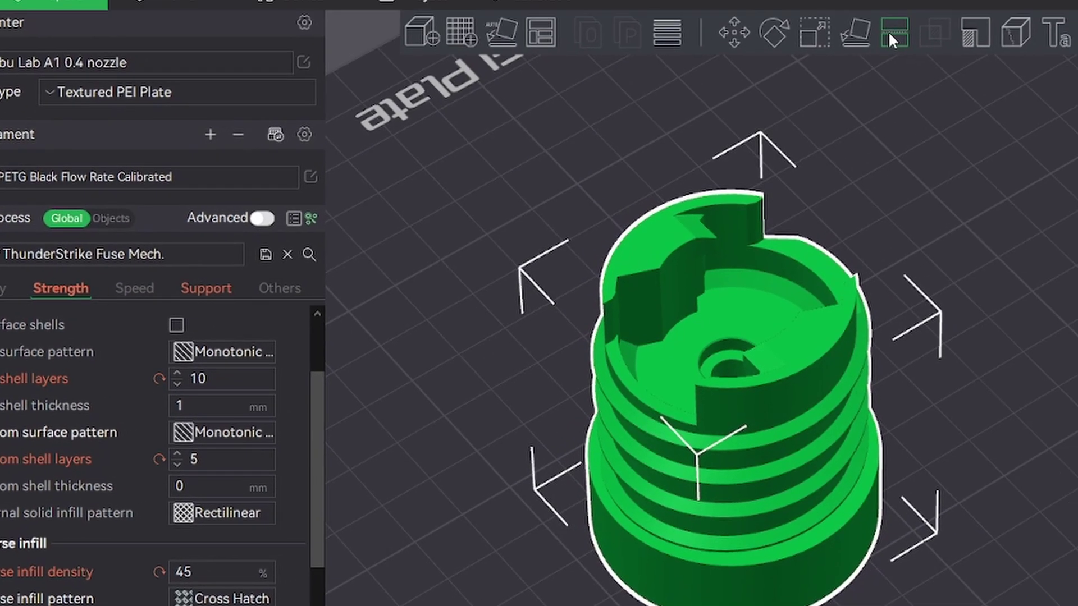
Cut the Fuse Body into two parts with Cut to parts enabled
{"action": "left_click", "coordinate": [886, 31]}
{"action": "mouse_move", "coordinate": [967, 432]}
{"action": "left_mouse_down"}
{"action": "mouse_move", "coordinate": [972, 460]}
{"action": "mouse_move", "coordinate": [973, 426]}
{"action": "left_mouse_up"}
{"action": "left_click", "coordinate": [978, 397]}
{"action": "scroll", "coordinate": [693, 405], "scroll_direction": "up", "scroll_amount": 5}
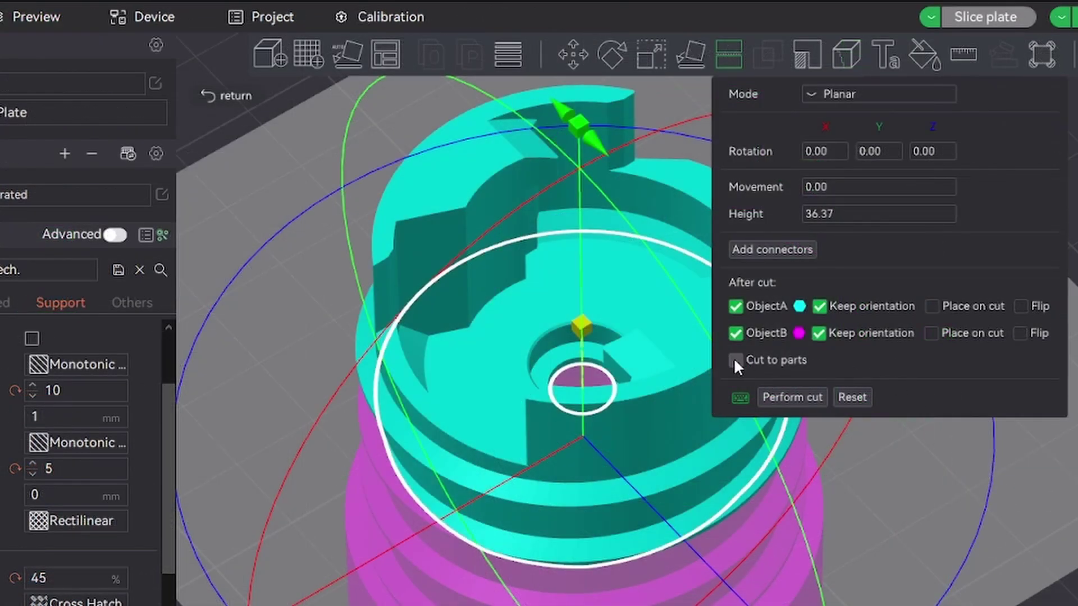
{"action": "left_click", "coordinate": [734, 360]}
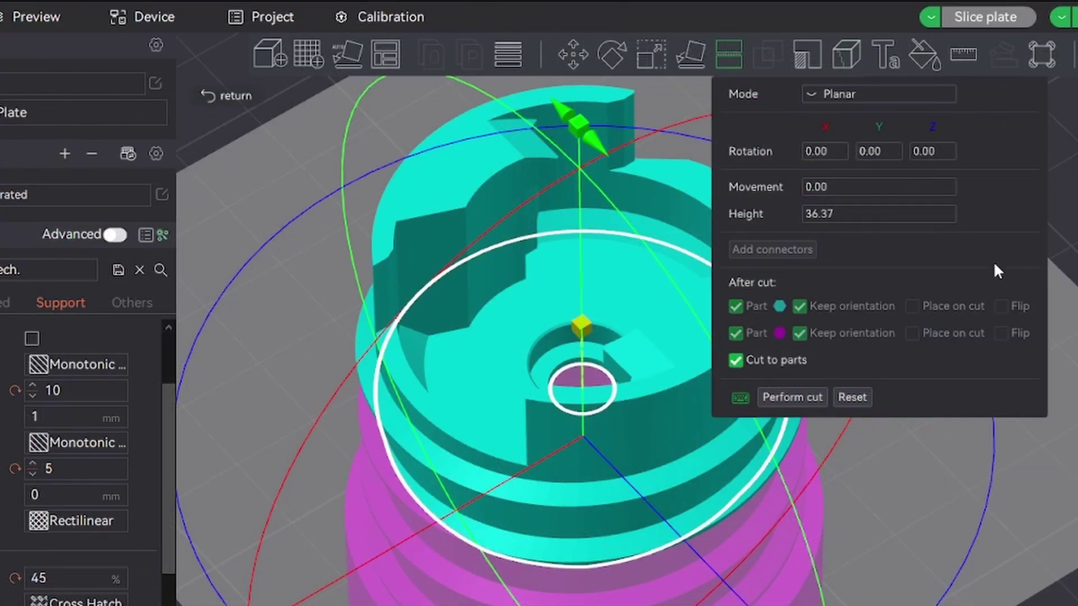
{"action": "left_click", "coordinate": [790, 396]}
Set part B's sparse infill density to 20% and enter 50% for part A
{"action": "left_click", "coordinate": [161, 234]}
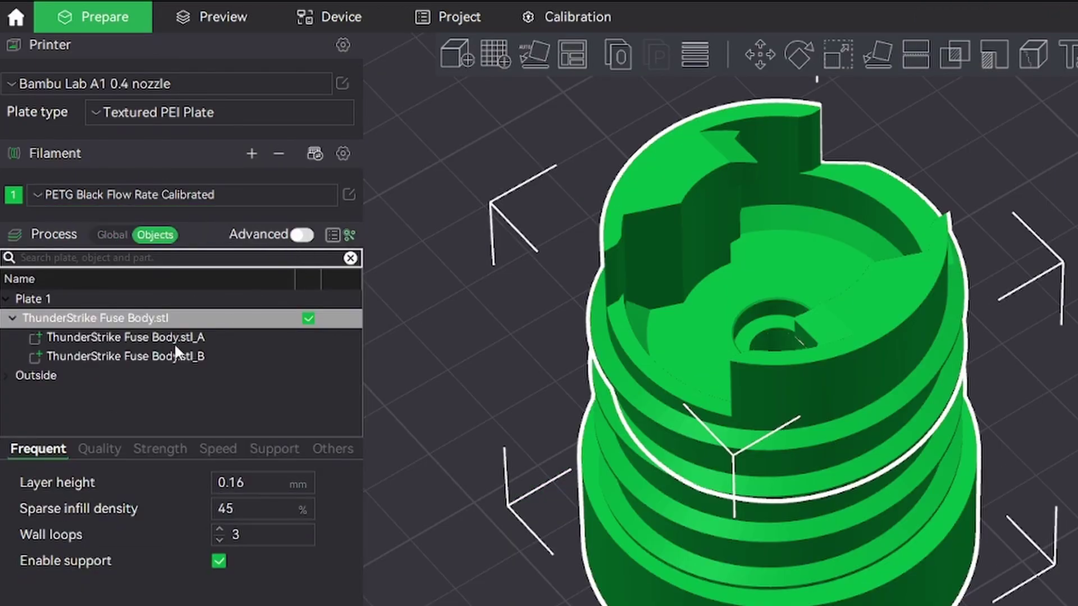
{"action": "left_click", "coordinate": [142, 336]}
{"action": "left_click", "coordinate": [203, 352]}
{"action": "left_click", "coordinate": [200, 336]}
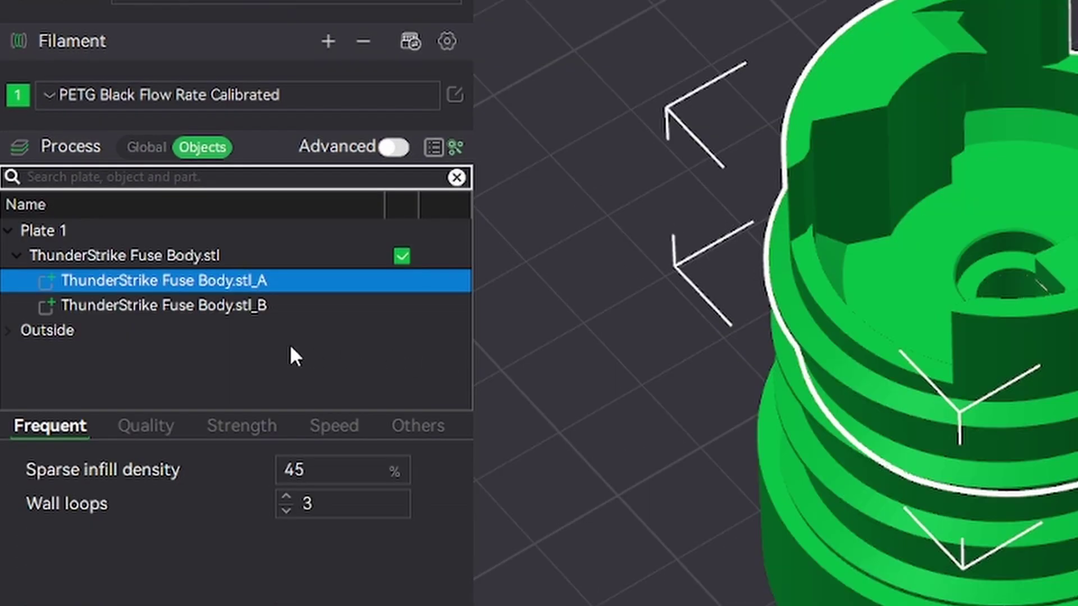
{"action": "left_click", "coordinate": [248, 307]}
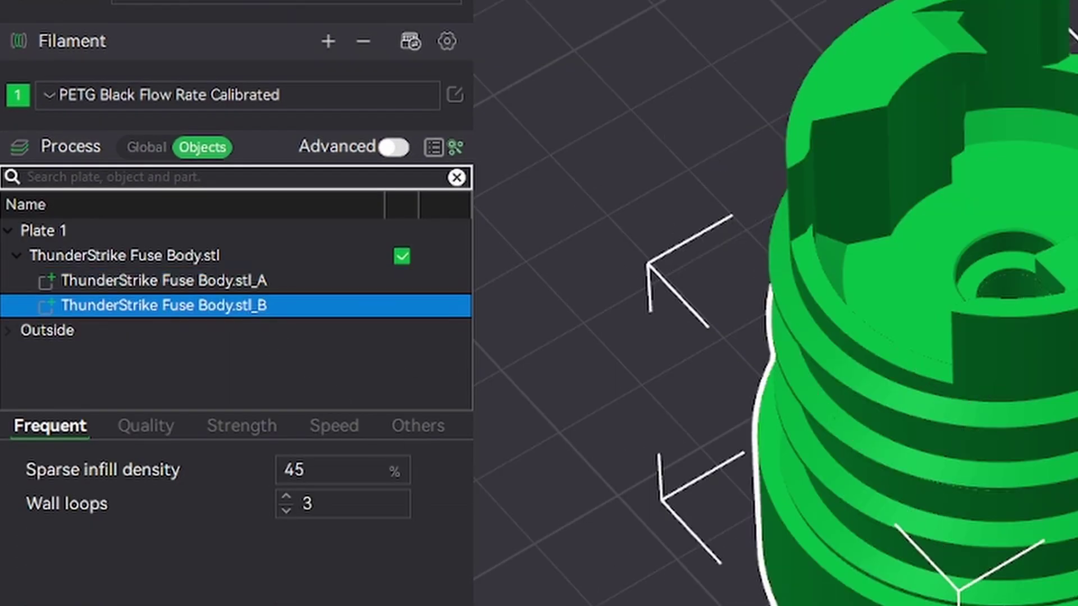
{"action": "left_click", "coordinate": [346, 470]}
{"action": "type", "text": "20"}
{"action": "key", "text": "Return"}
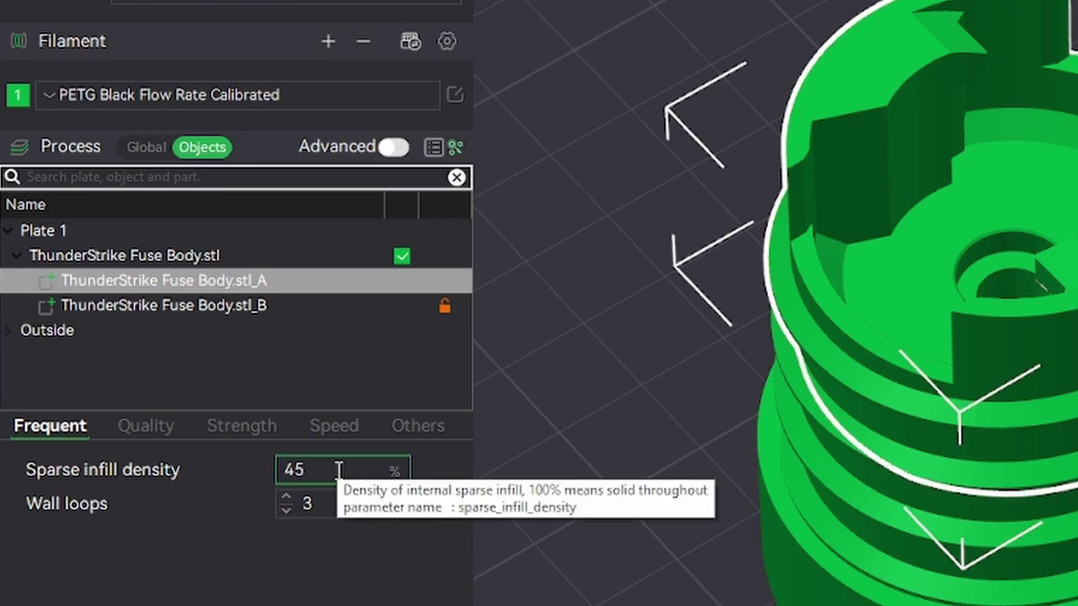
{"action": "type", "text": "50"}
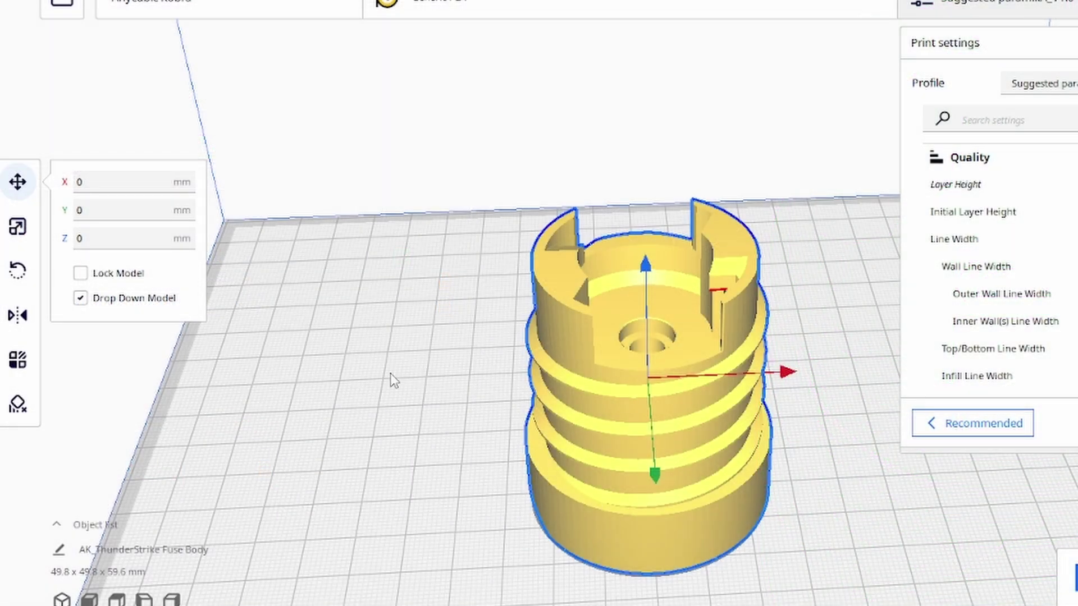
Place a support blocker on the model's rim, widen it along X and adjust its height
{"action": "left_click", "coordinate": [17, 404]}
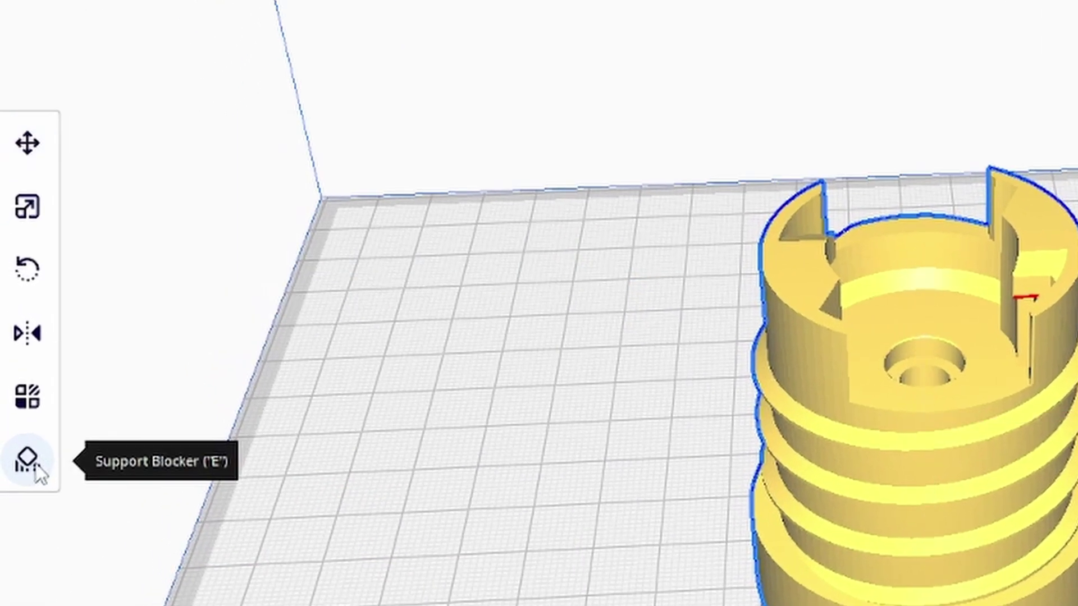
{"action": "left_click", "coordinate": [570, 268]}
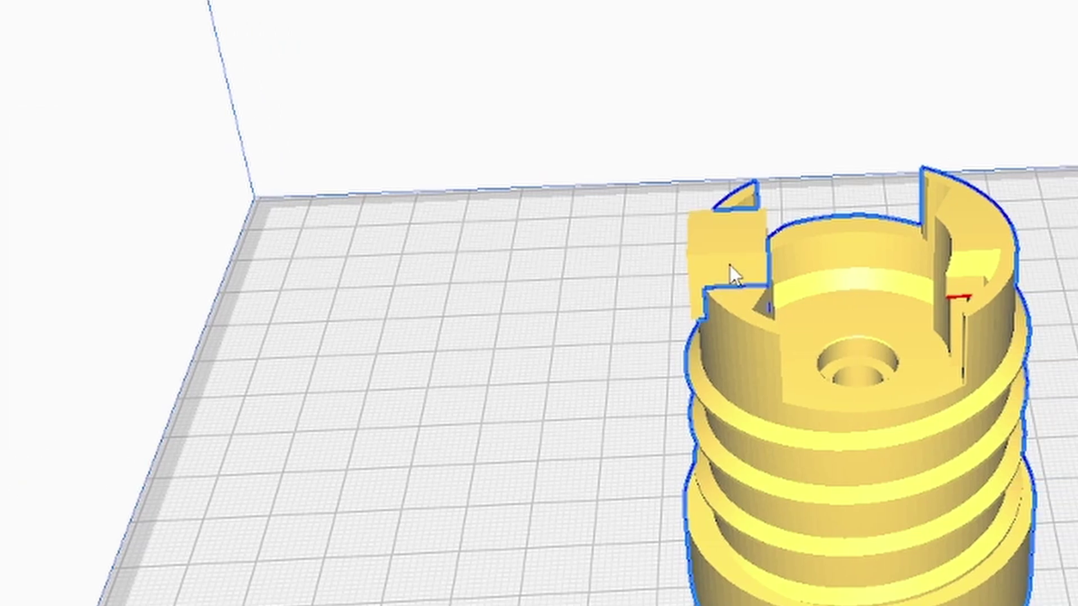
{"action": "scroll", "coordinate": [730, 273], "scroll_direction": "up", "scroll_amount": 3}
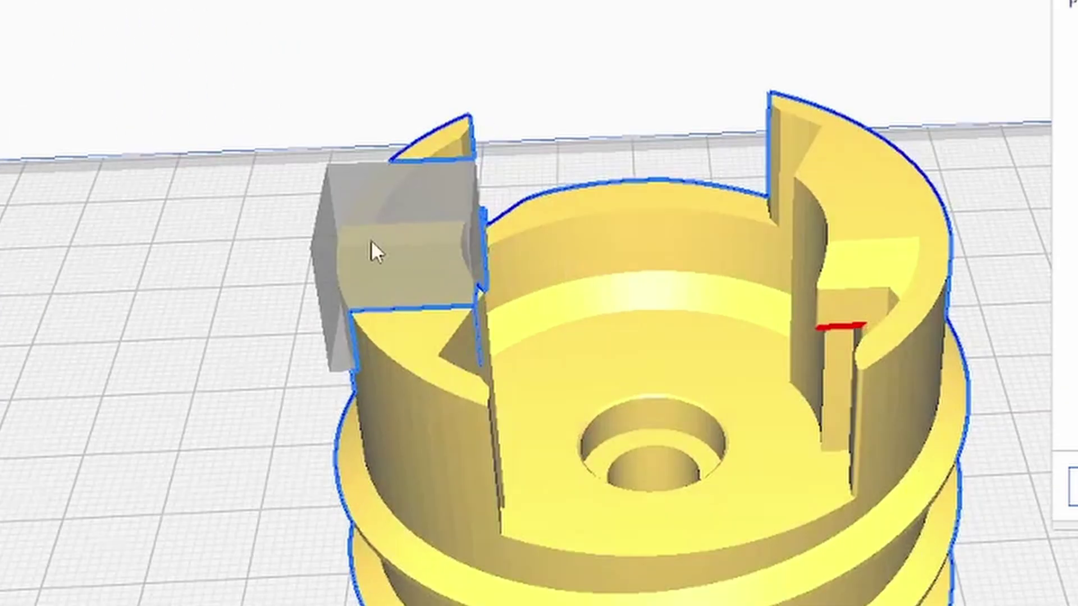
{"action": "left_click", "coordinate": [727, 261]}
{"action": "key", "text": "s"}
{"action": "mouse_move", "coordinate": [765, 261]}
{"action": "left_mouse_down"}
{"action": "mouse_move", "coordinate": [778, 260]}
{"action": "mouse_move", "coordinate": [765, 257]}
{"action": "left_mouse_up"}
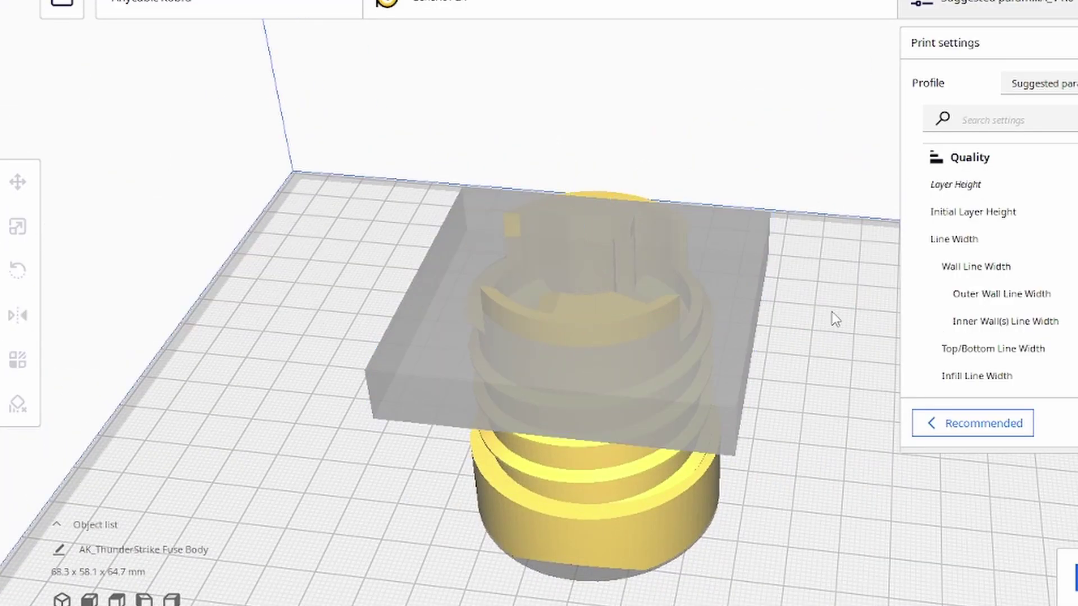
{"action": "left_click", "coordinate": [606, 255]}
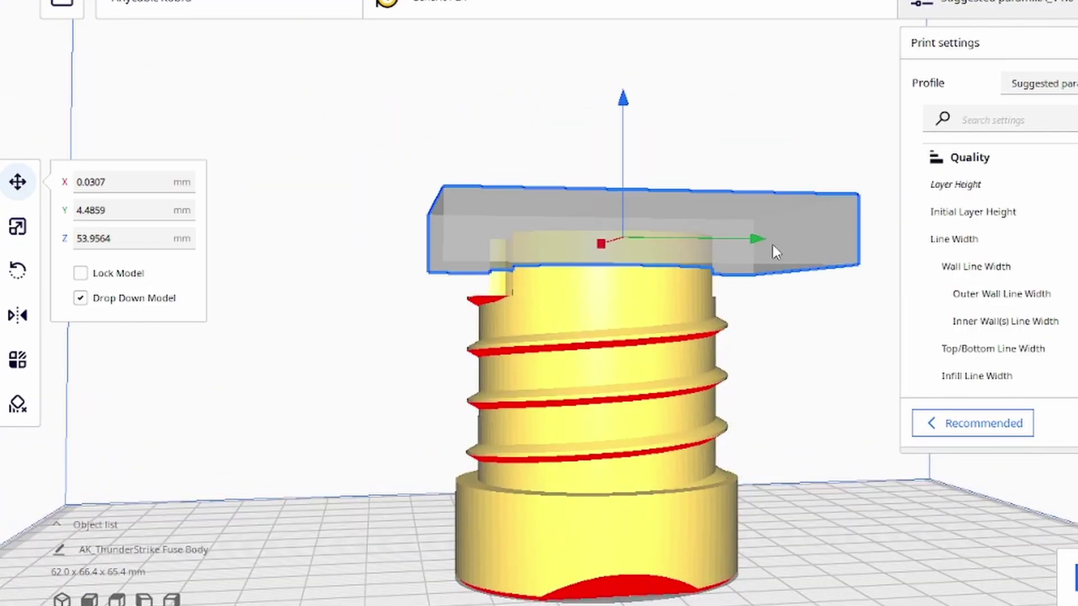
{"action": "key", "text": "s"}
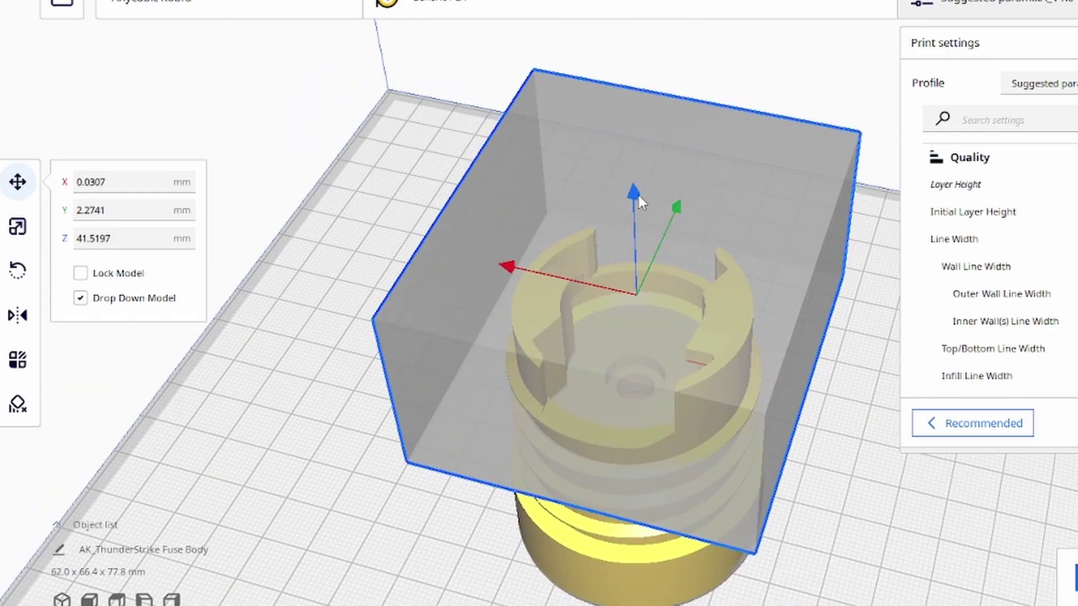
{"action": "left_click_drag", "start_coordinate": [638, 195], "coordinate": [648, 218]}
{"action": "left_click_drag", "start_coordinate": [613, 128], "coordinate": [615, 157]}
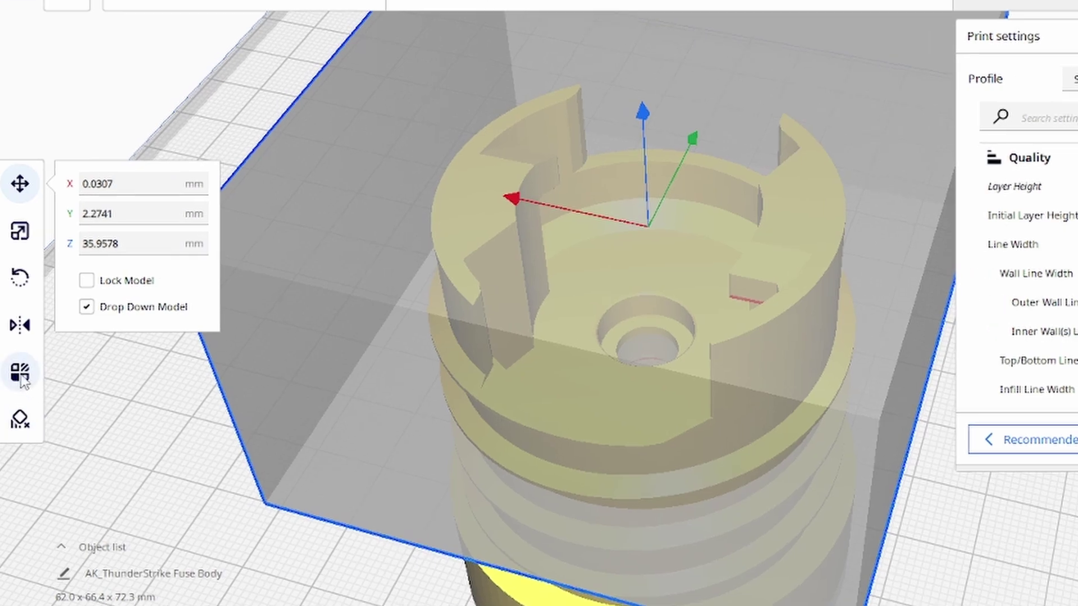
Make the blocker an overlap-settings mesh with its own infill pattern and infill density
{"action": "left_click", "coordinate": [18, 368]}
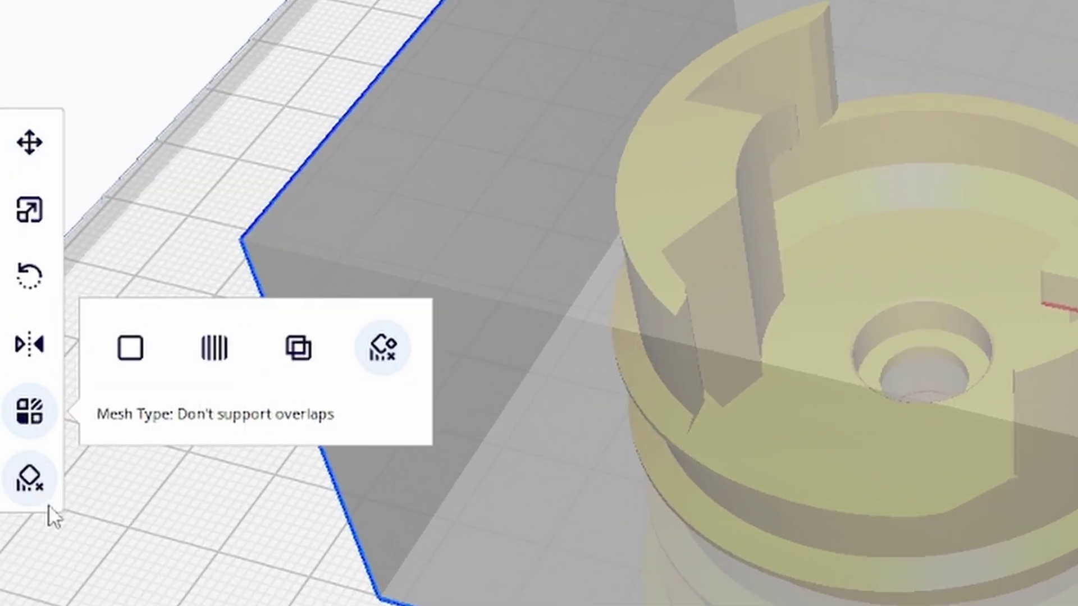
{"action": "left_click", "coordinate": [309, 360]}
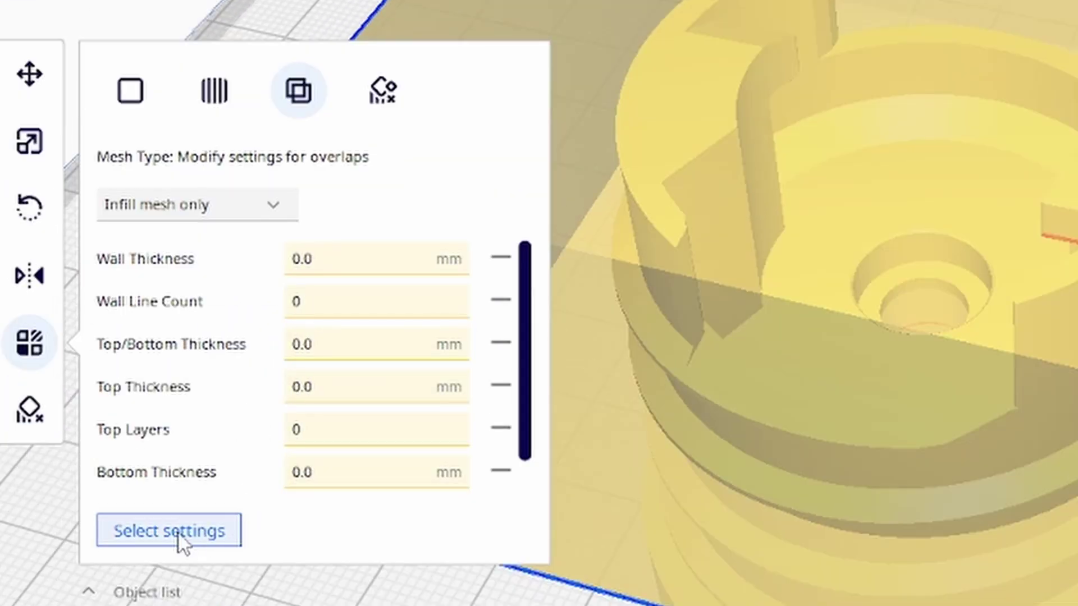
{"action": "left_click", "coordinate": [174, 533]}
{"action": "scroll", "coordinate": [647, 386], "scroll_direction": "down", "scroll_amount": 10}
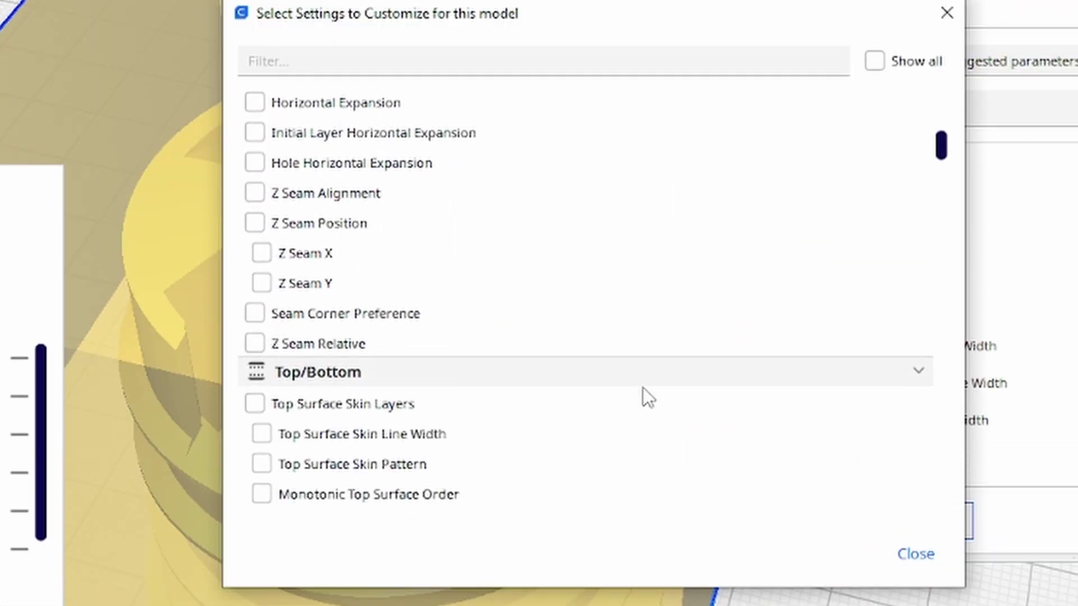
{"action": "scroll", "coordinate": [633, 384], "scroll_direction": "down", "scroll_amount": 10}
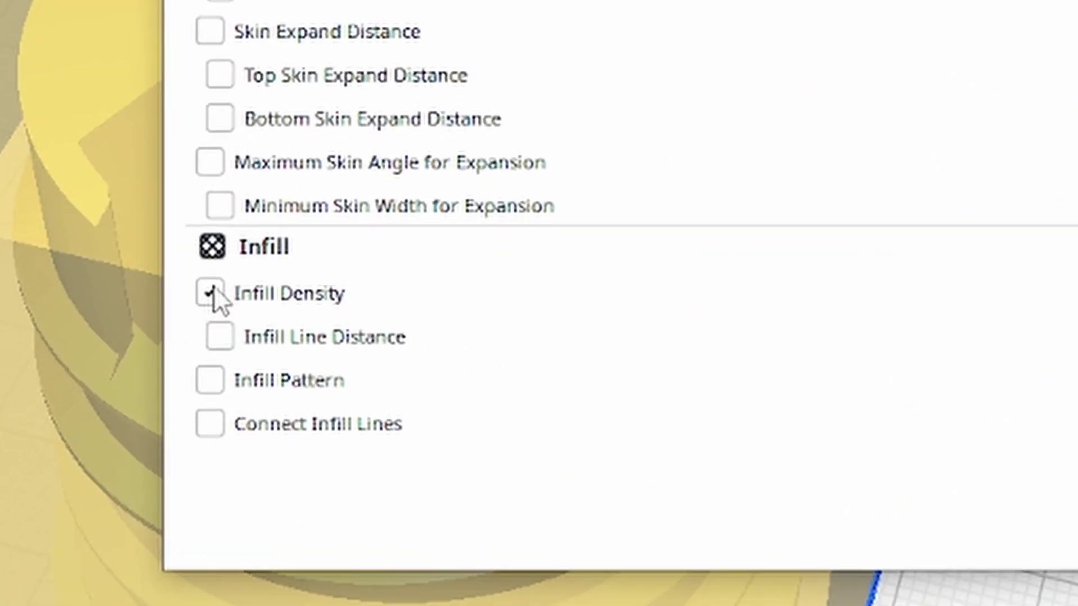
{"action": "left_click", "coordinate": [209, 380]}
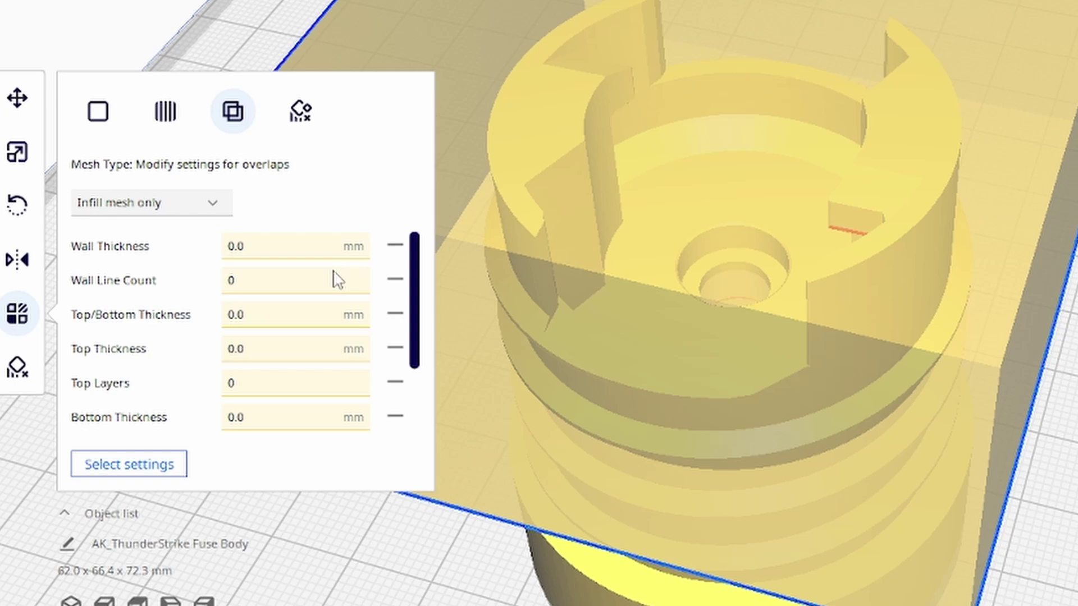
{"action": "scroll", "coordinate": [281, 336], "scroll_direction": "down", "scroll_amount": 3}
{"action": "double_click", "coordinate": [297, 386]}
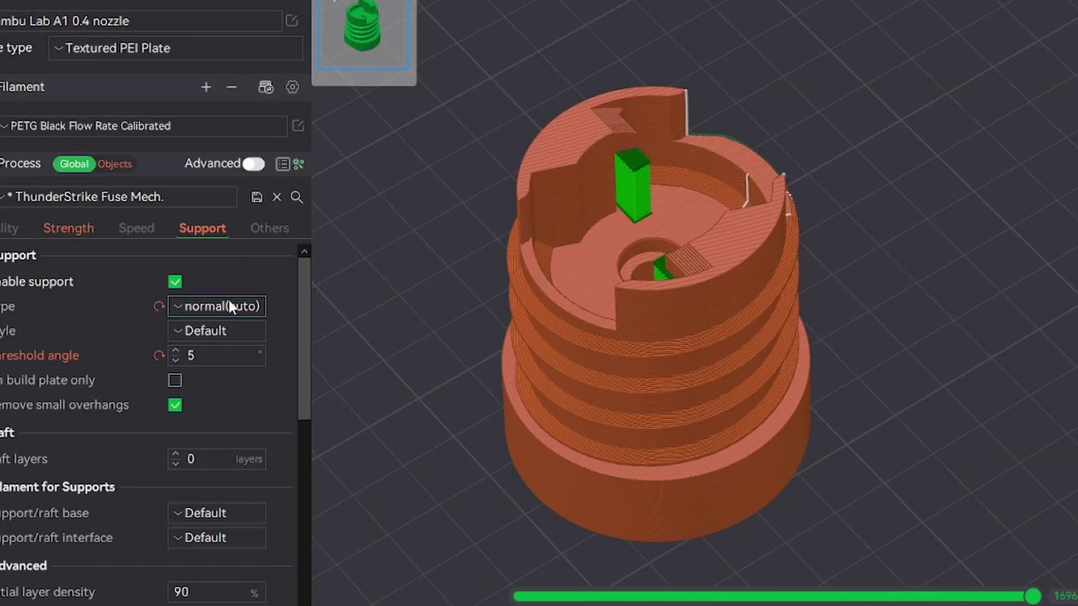
Confirm the 5° support threshold angle and scroll through the remaining support options
{"action": "left_click", "coordinate": [247, 356]}
{"action": "left_click", "coordinate": [276, 355]}
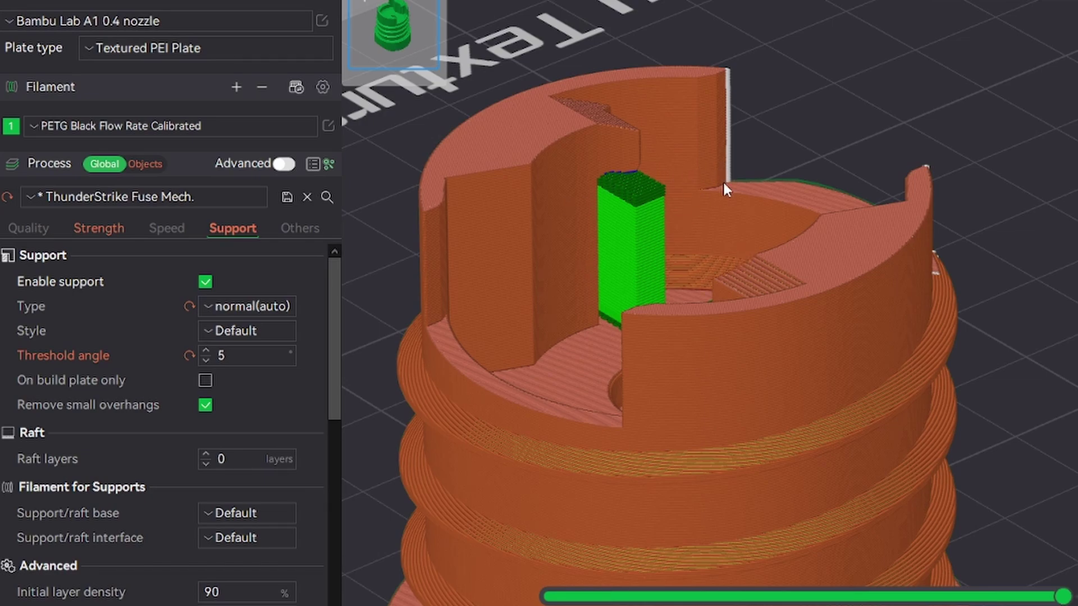
{"action": "scroll", "coordinate": [269, 353], "scroll_direction": "down", "scroll_amount": 5}
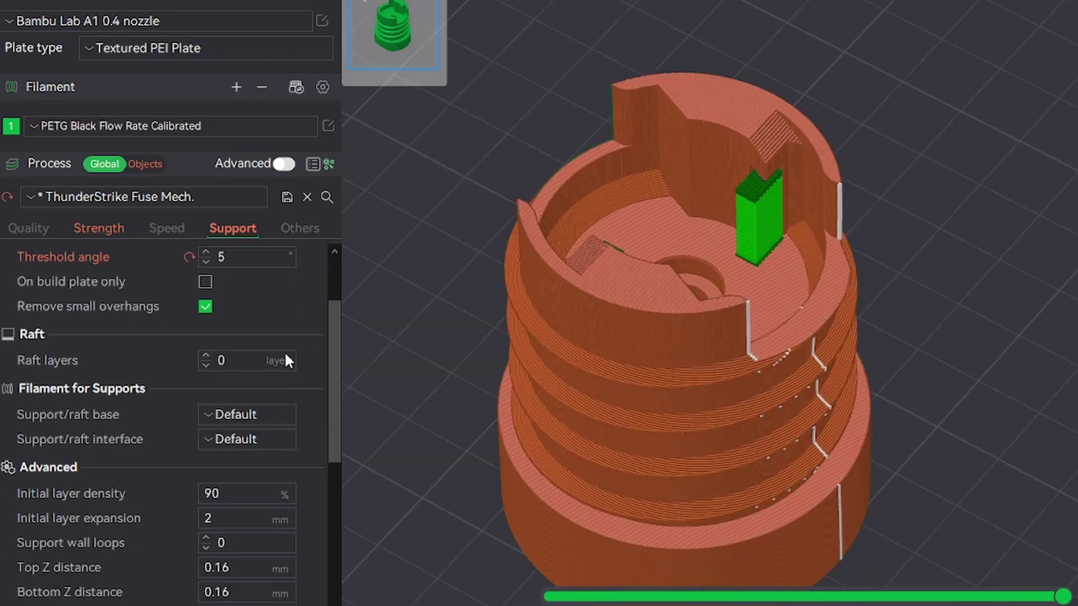
{"action": "scroll", "coordinate": [309, 449], "scroll_direction": "down", "scroll_amount": 4}
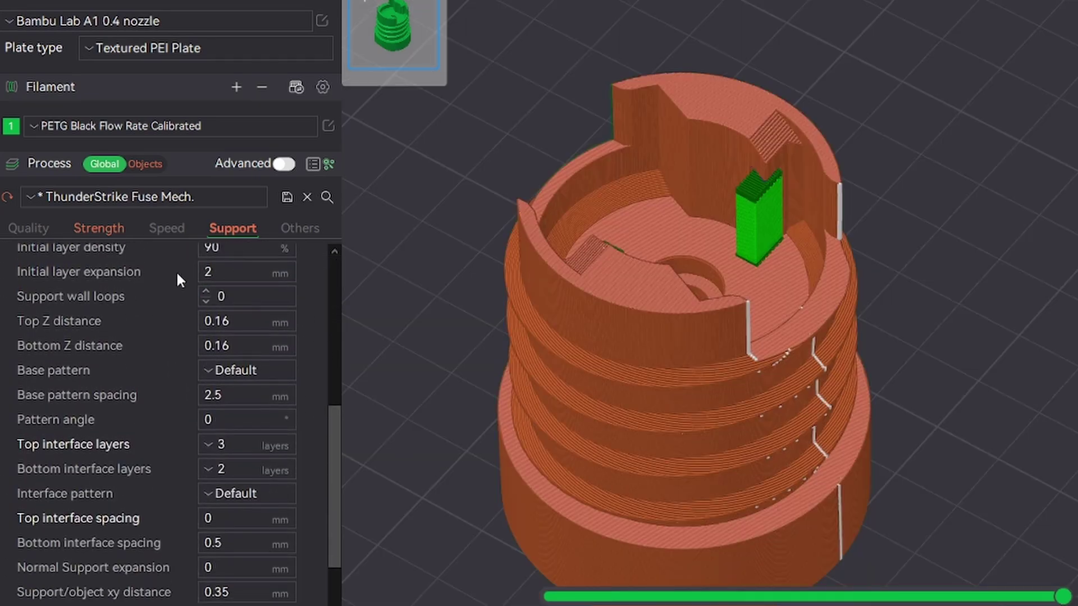
{"action": "scroll", "coordinate": [304, 554], "scroll_direction": "down", "scroll_amount": 3}
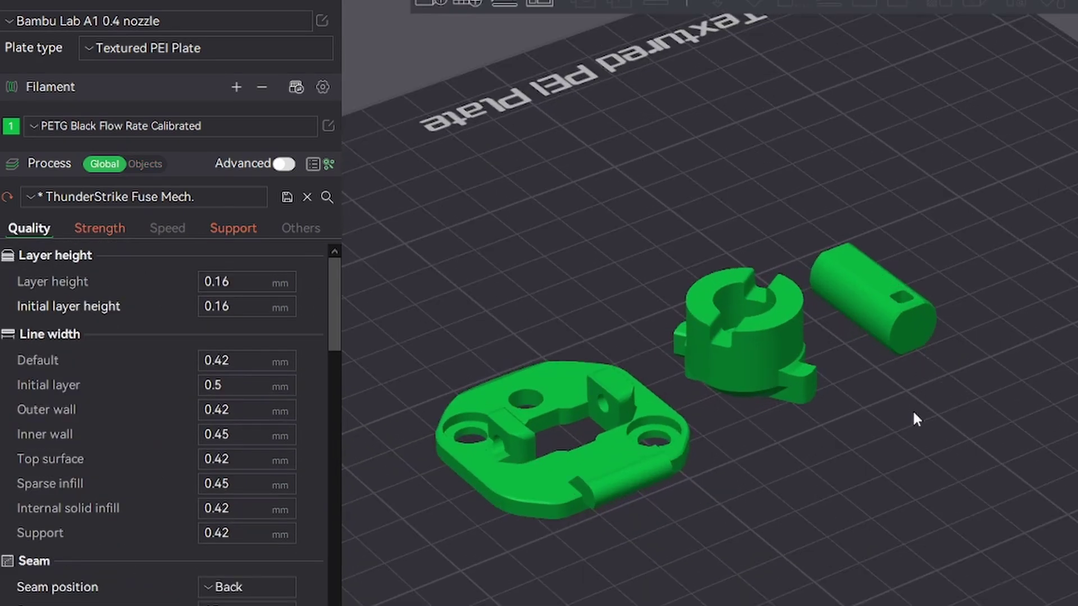
Inspect the three mechanism parts from several angles and check the layer height
{"action": "left_click_drag", "start_coordinate": [916, 418], "coordinate": [911, 275]}
{"action": "left_click_drag", "start_coordinate": [1043, 490], "coordinate": [901, 376]}
{"action": "left_click_drag", "start_coordinate": [676, 376], "coordinate": [263, 389]}
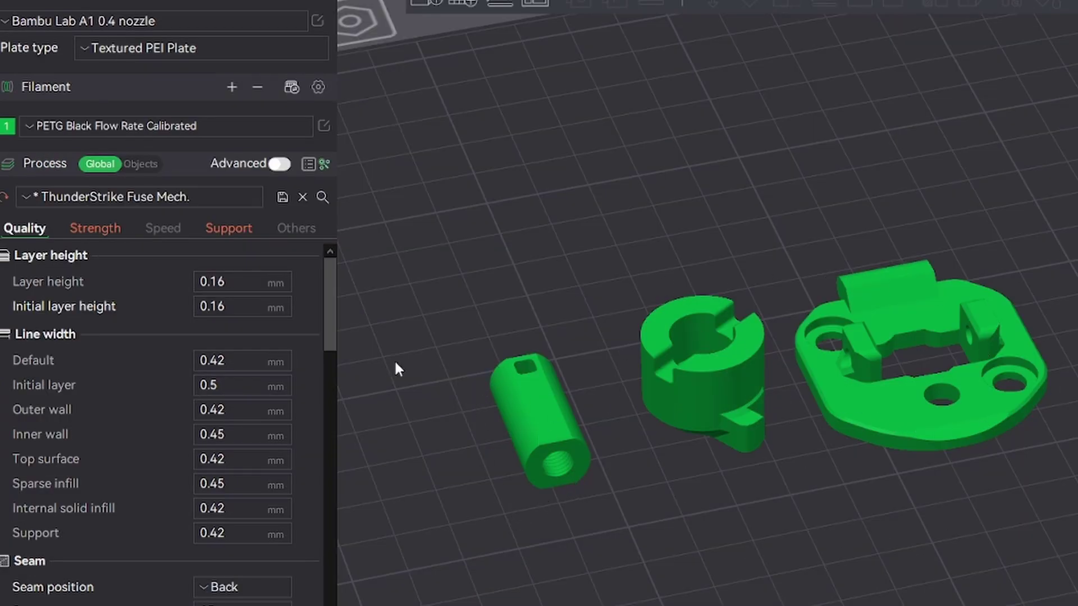
{"action": "left_click", "coordinate": [225, 282]}
Set bottom shell layers to 6 and select the small cylinder and middle ring parts
{"action": "left_click", "coordinate": [111, 229]}
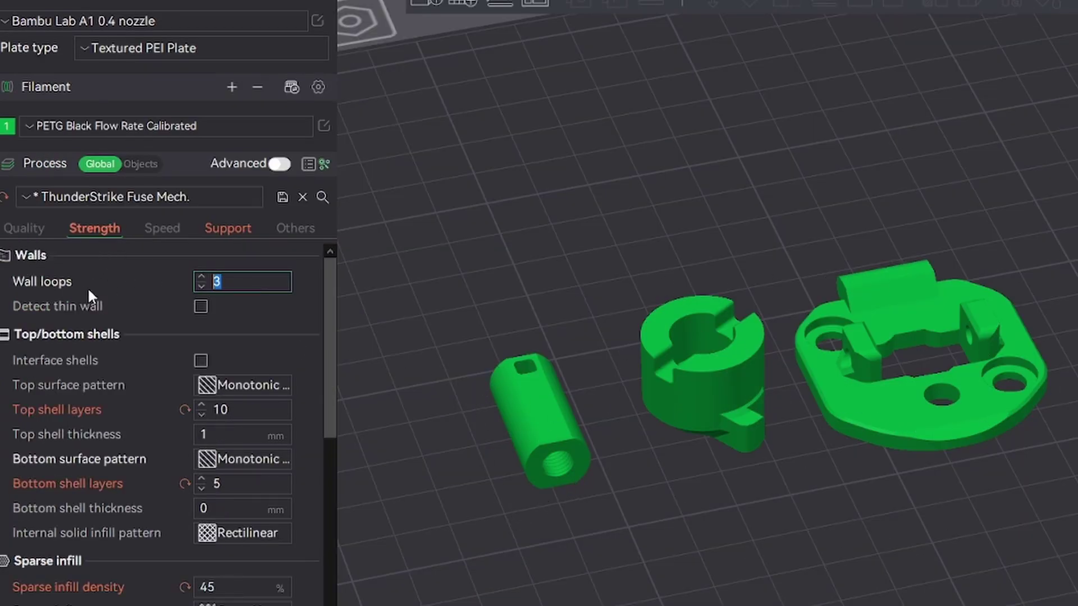
{"action": "scroll", "coordinate": [212, 371], "scroll_direction": "down", "scroll_amount": 1}
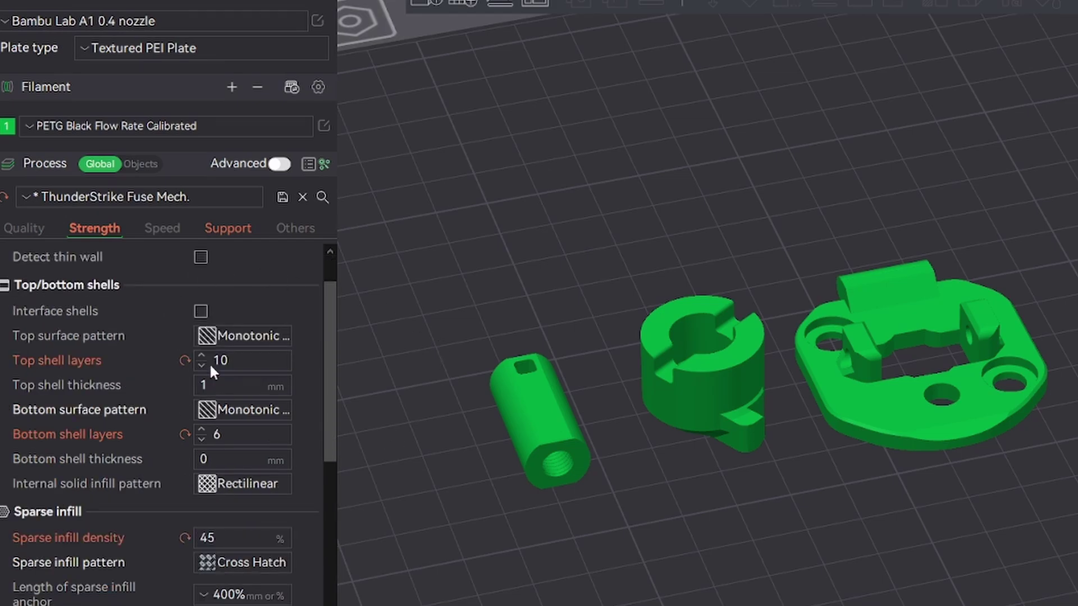
{"action": "left_click", "coordinate": [239, 439]}
{"action": "scroll", "coordinate": [248, 421], "scroll_direction": "down", "scroll_amount": 2}
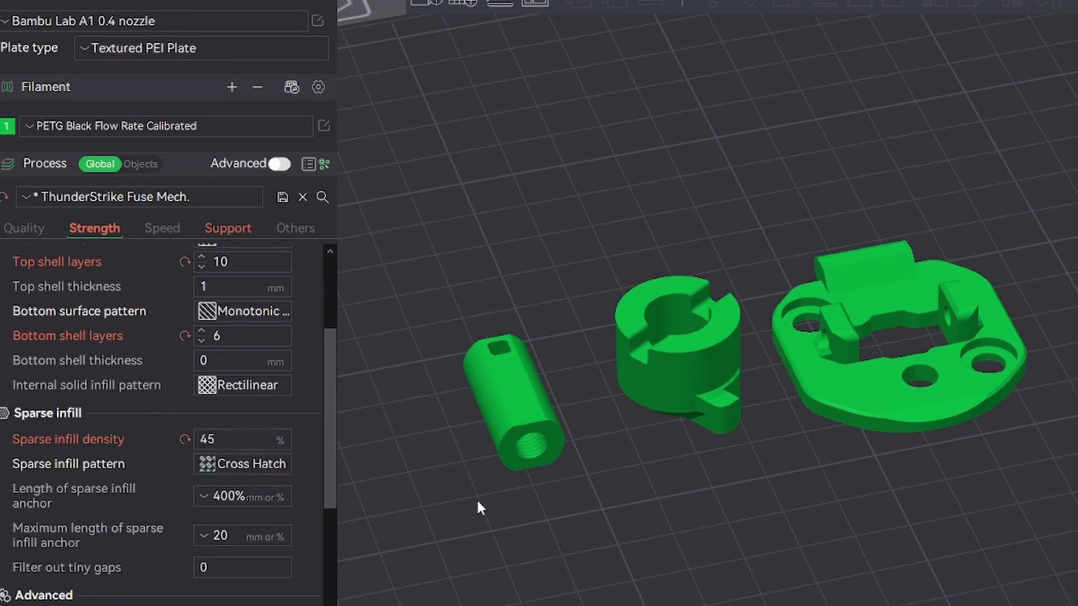
{"action": "left_click", "coordinate": [530, 403]}
{"action": "left_click", "coordinate": [713, 345]}
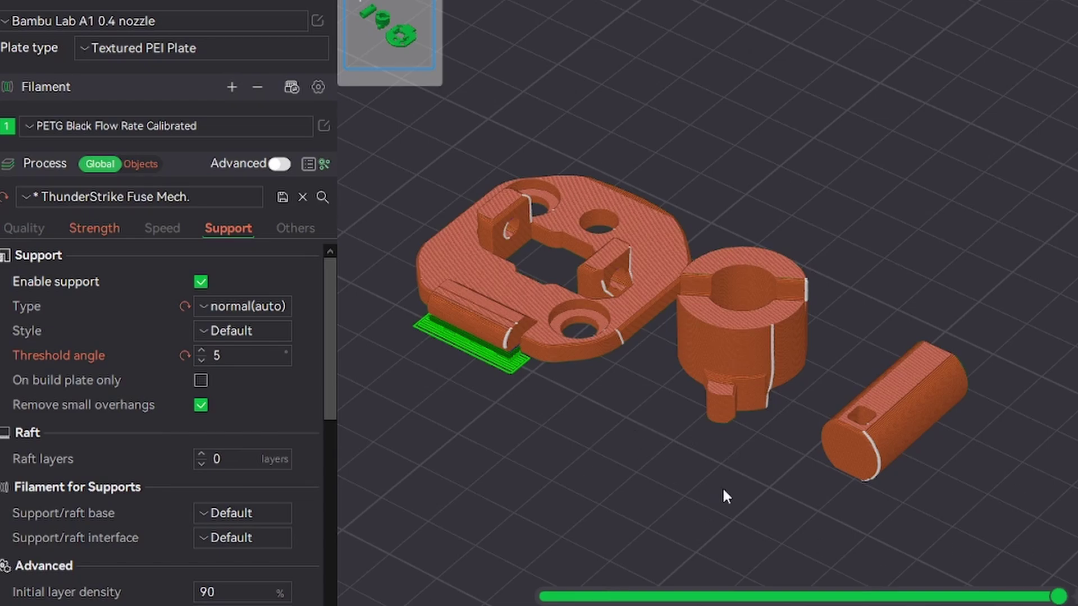
{"action": "left_click_drag", "start_coordinate": [721, 487], "coordinate": [785, 432]}
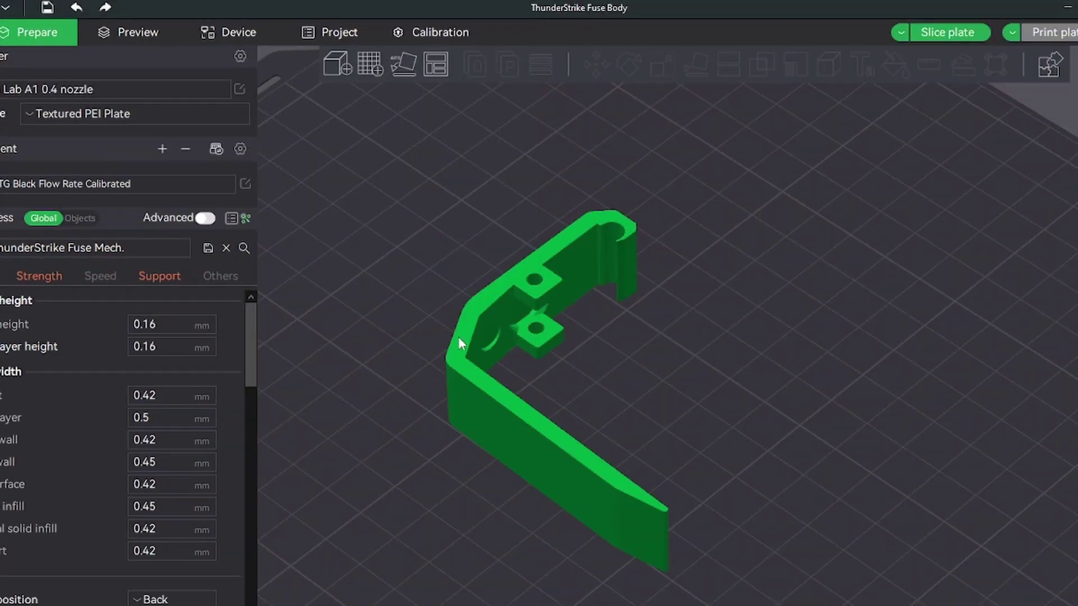
Select the L-shaped bracket and confirm 10 top and 6 bottom shell layers
{"action": "left_click", "coordinate": [550, 284]}
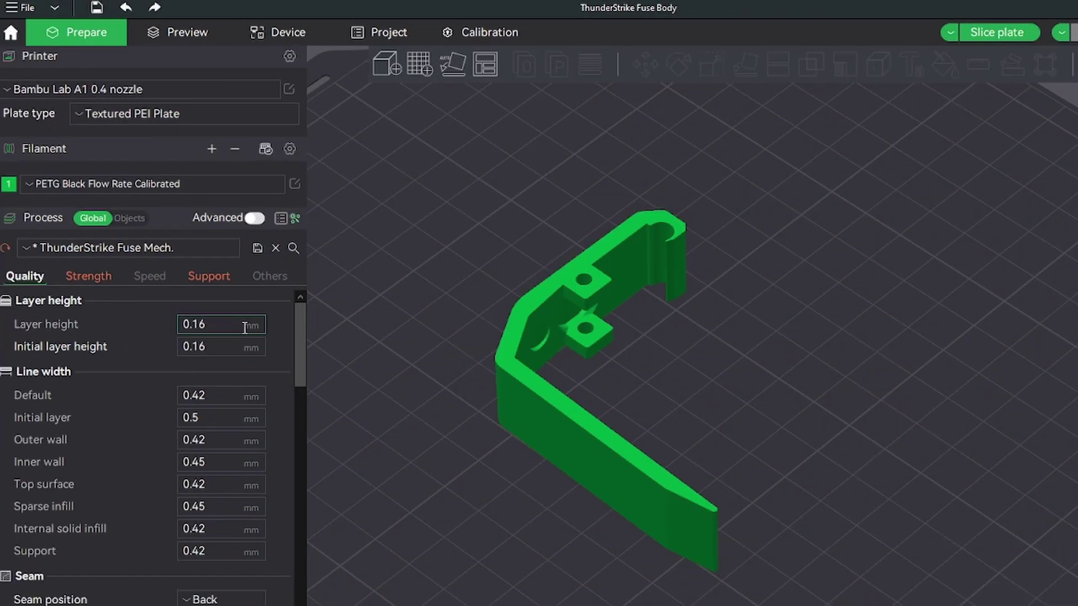
{"action": "double_click", "coordinate": [245, 328]}
{"action": "left_click", "coordinate": [278, 328]}
{"action": "left_click", "coordinate": [87, 276]}
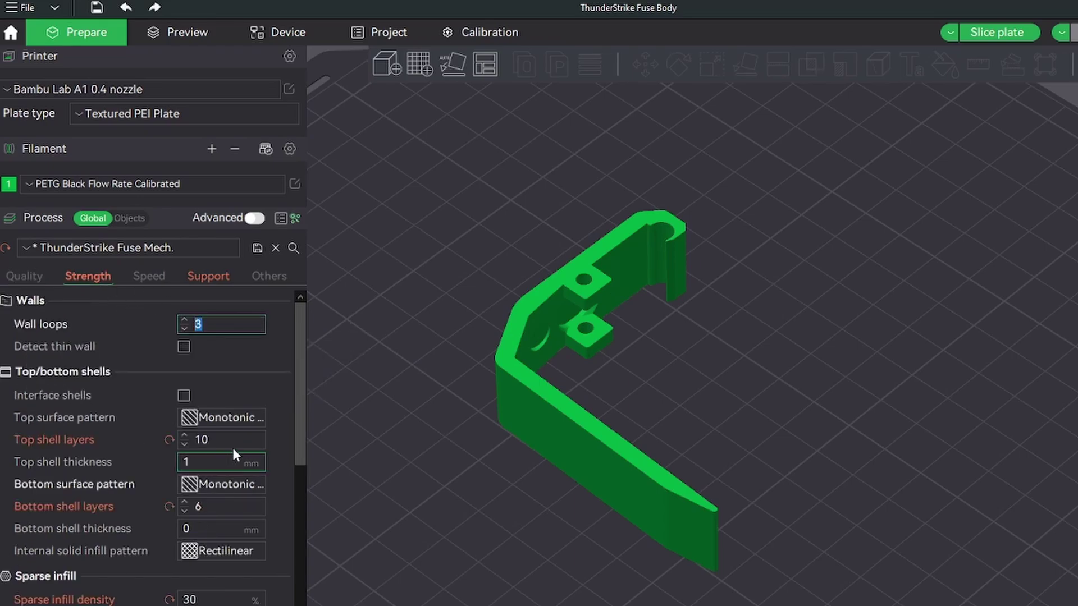
{"action": "left_click", "coordinate": [204, 440]}
{"action": "left_click", "coordinate": [250, 510]}
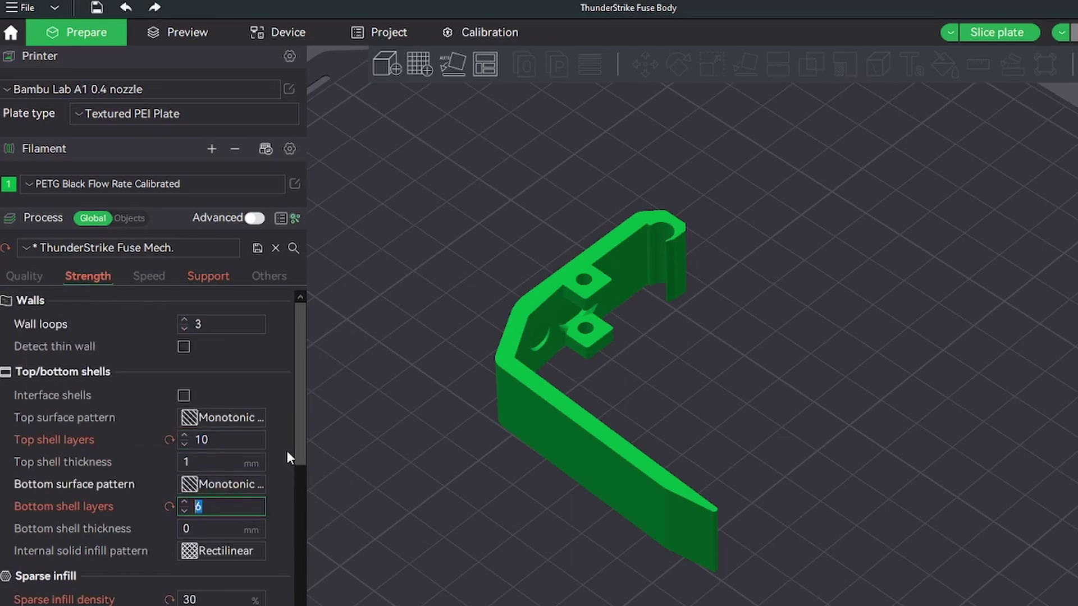
Open the Support Type list to choose tree(auto) supports
{"action": "scroll", "coordinate": [288, 450], "scroll_direction": "down", "scroll_amount": 5}
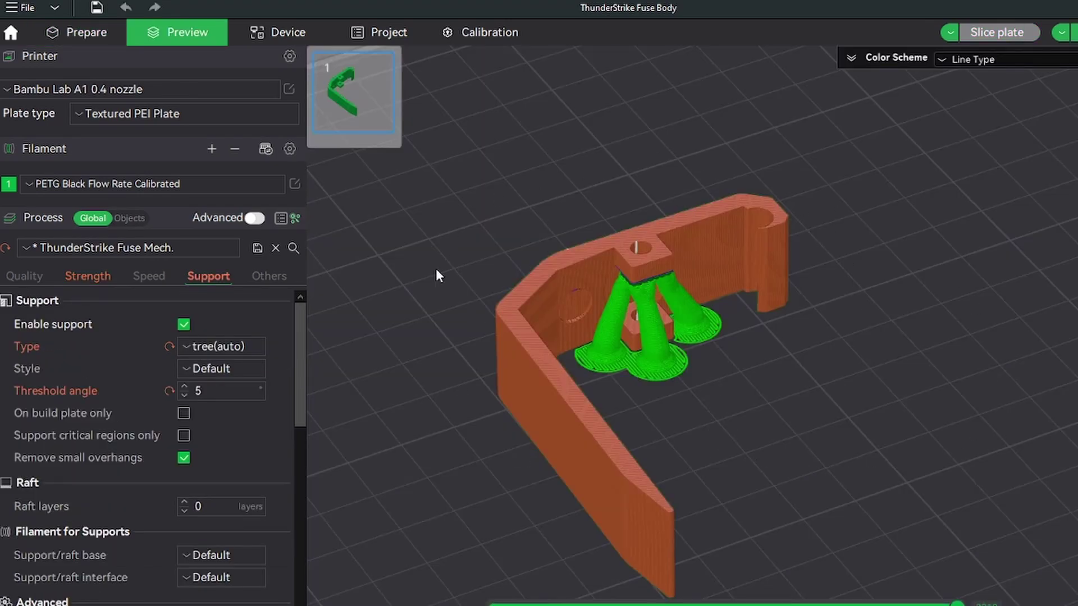
{"action": "scroll", "coordinate": [601, 247], "scroll_direction": "up", "scroll_amount": 5}
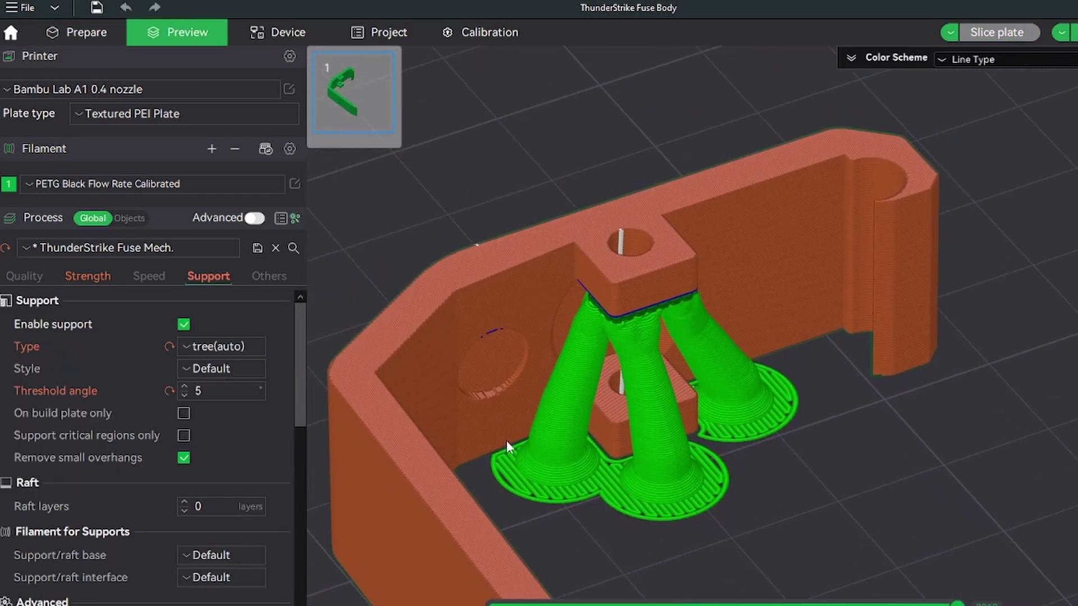
{"action": "left_click", "coordinate": [226, 342]}
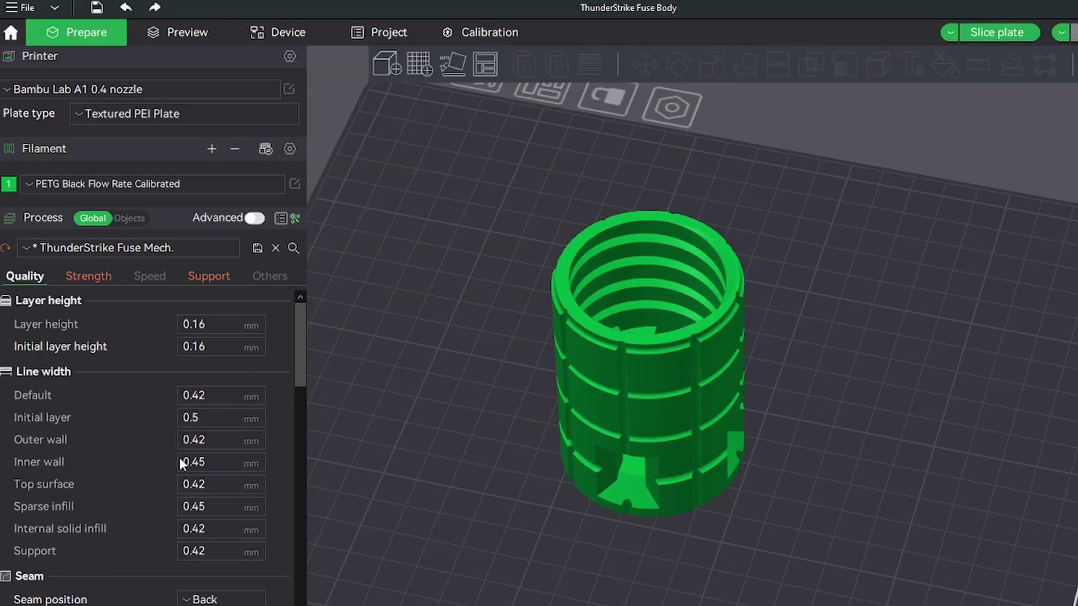
Set 15% sparse infill and inspect the sliced ribbed cylinder down to its lower layers
{"action": "scroll", "coordinate": [295, 451], "scroll_direction": "down", "scroll_amount": 10}
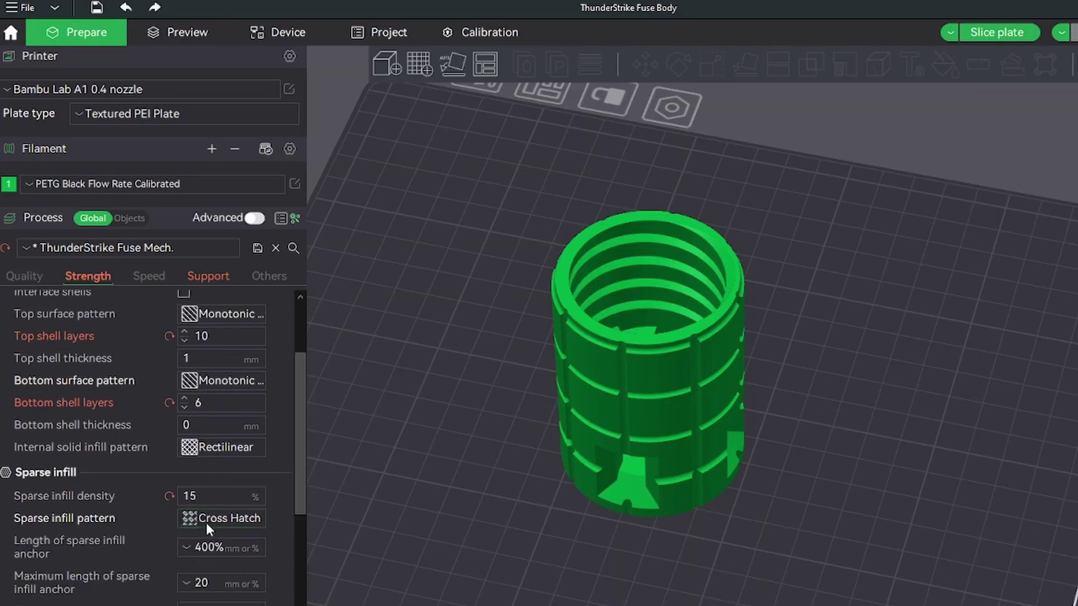
{"action": "left_click", "coordinate": [219, 496]}
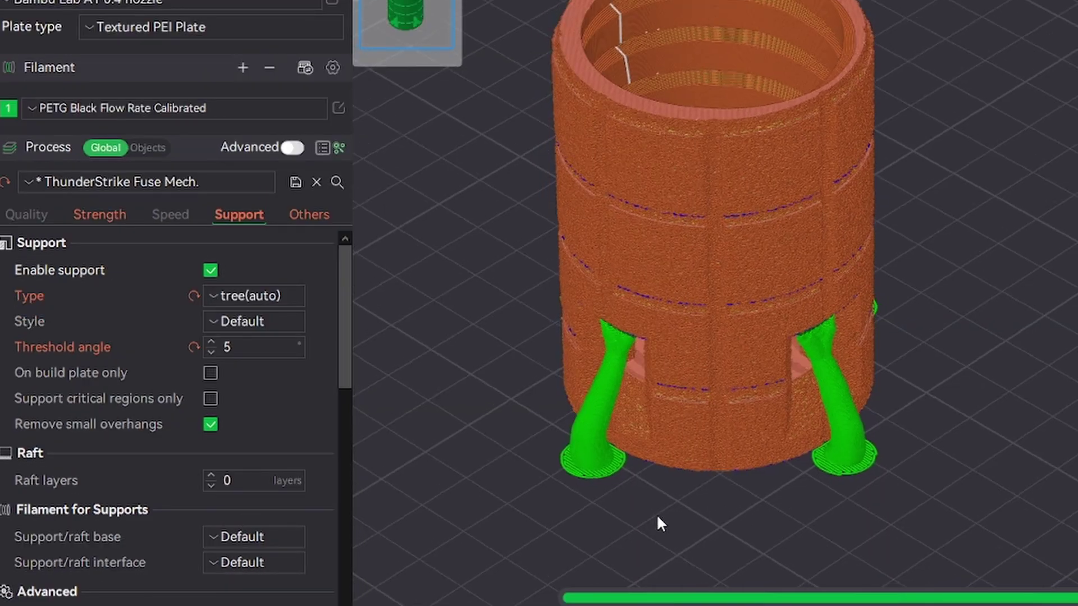
{"action": "left_click_drag", "start_coordinate": [655, 513], "coordinate": [834, 500]}
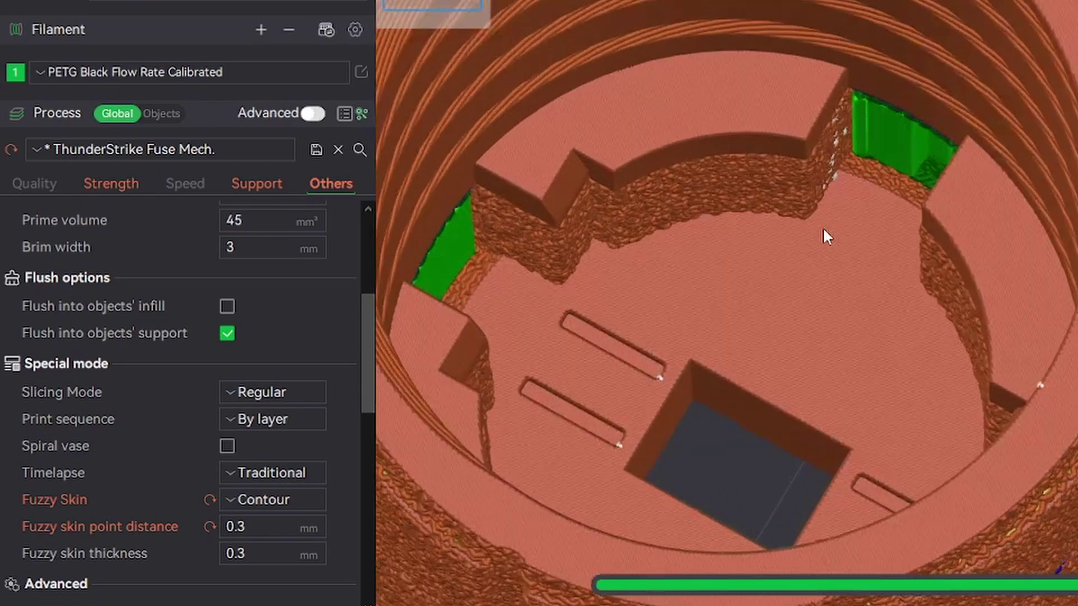
{"action": "left_click_drag", "start_coordinate": [822, 227], "coordinate": [859, 237]}
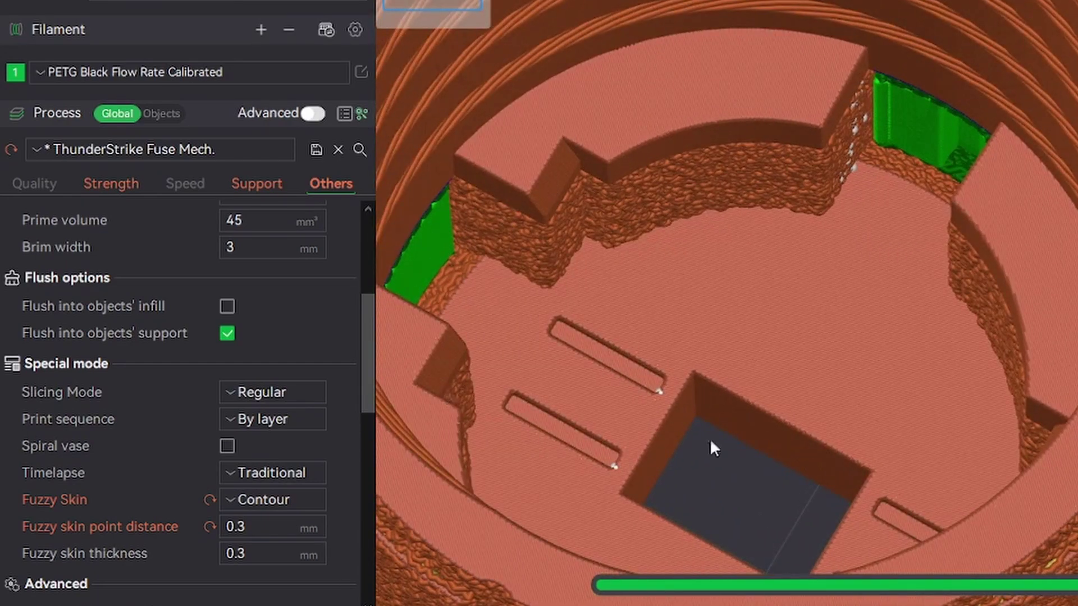